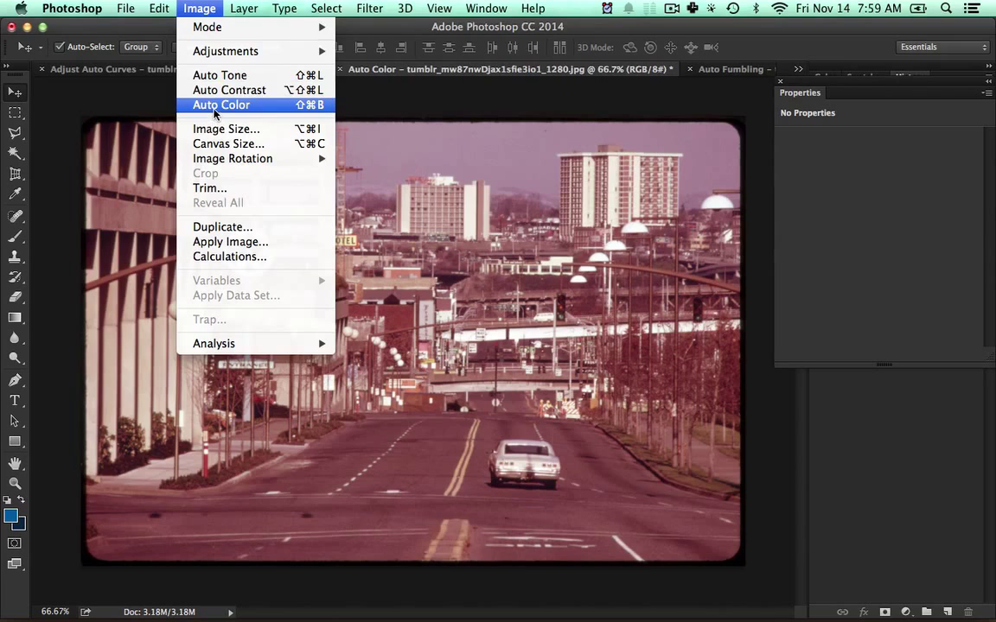
- Try the Auto Color correction on the street photo and undo it
click(192, 5)
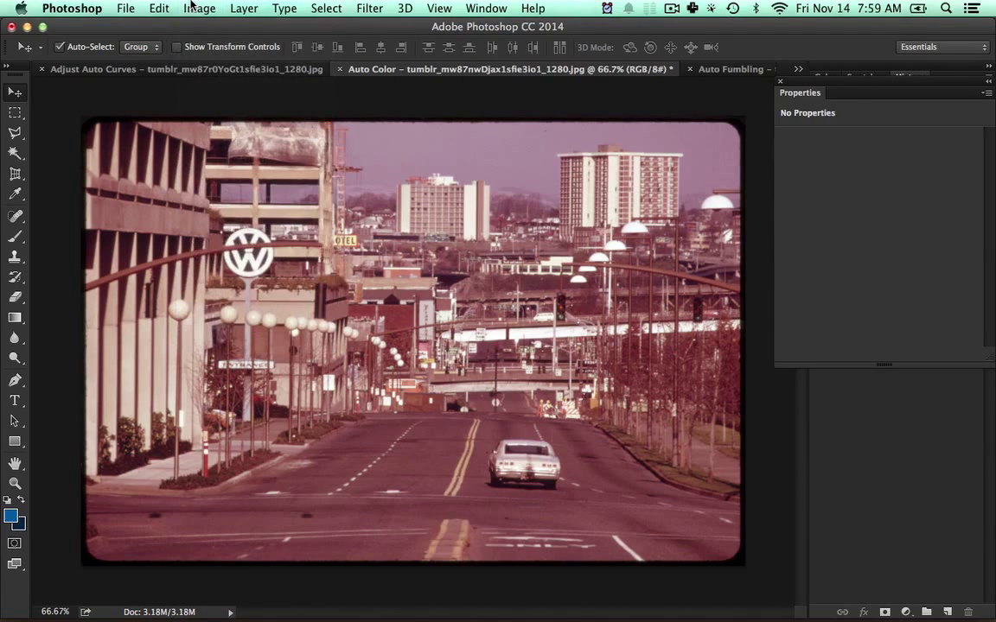
key(shift+super+b)
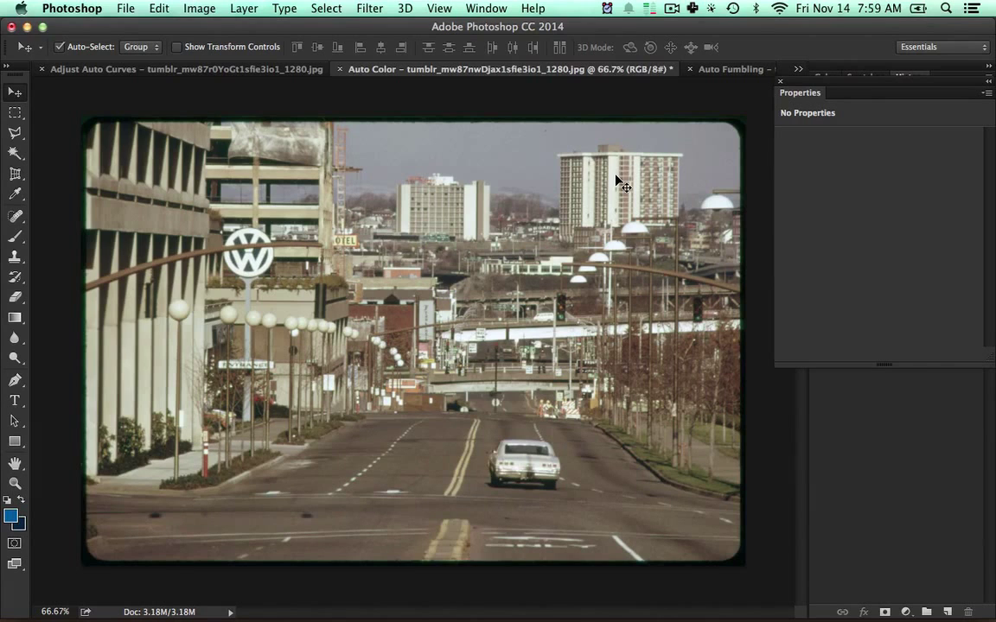
key(alt+super)
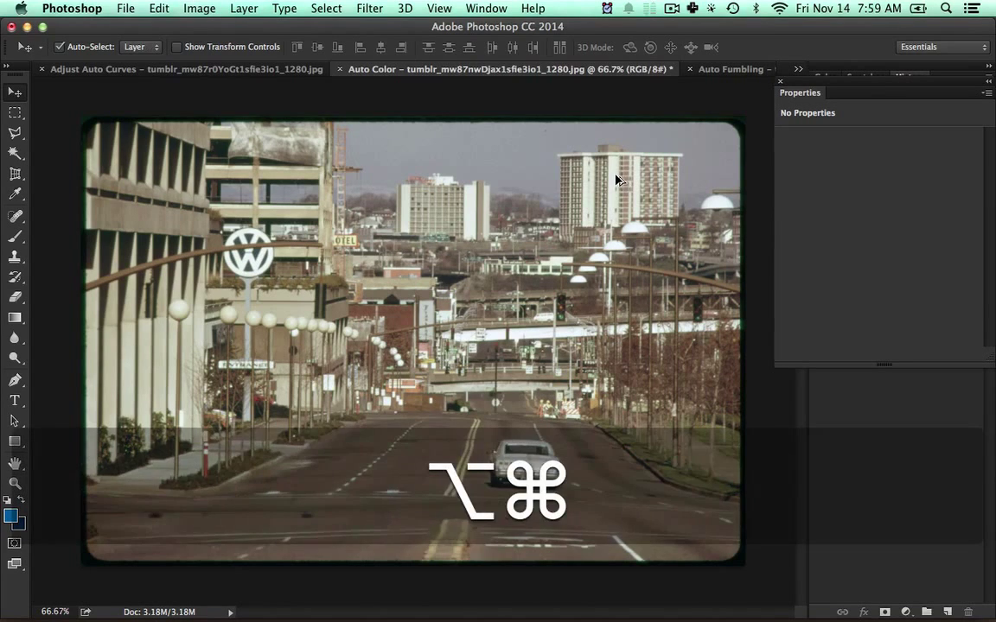
key(alt+super+z)
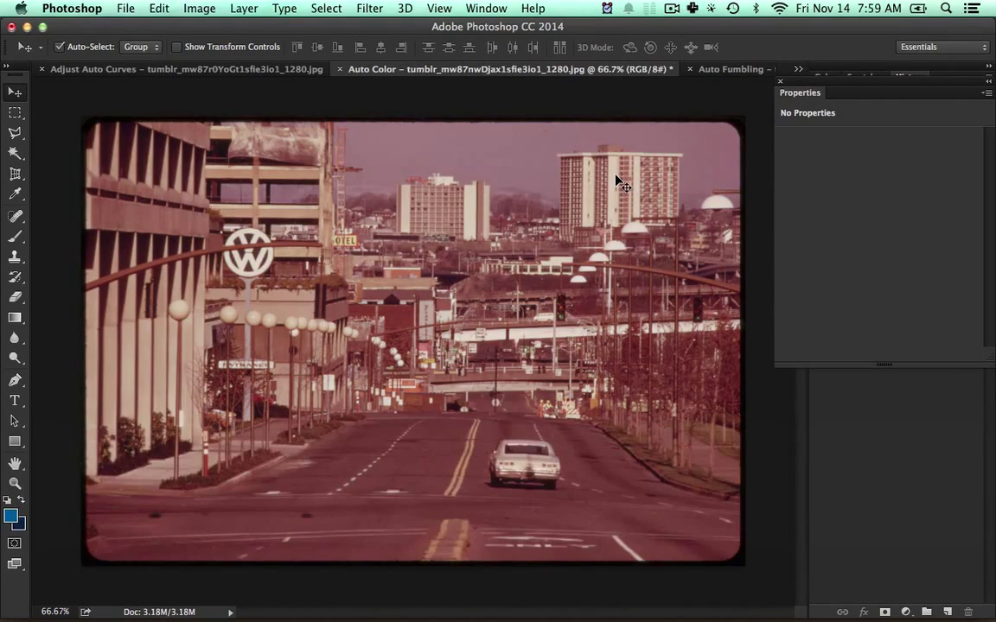
- Add a Curves adjustment layer above the Background of the street photo
drag(835, 89, 713, 115)
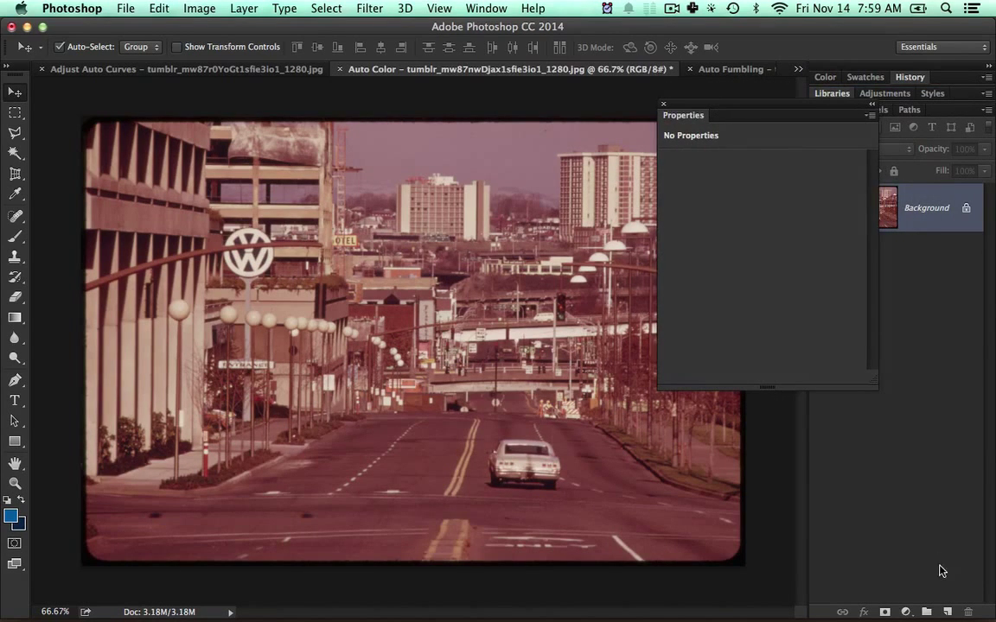
click(905, 613)
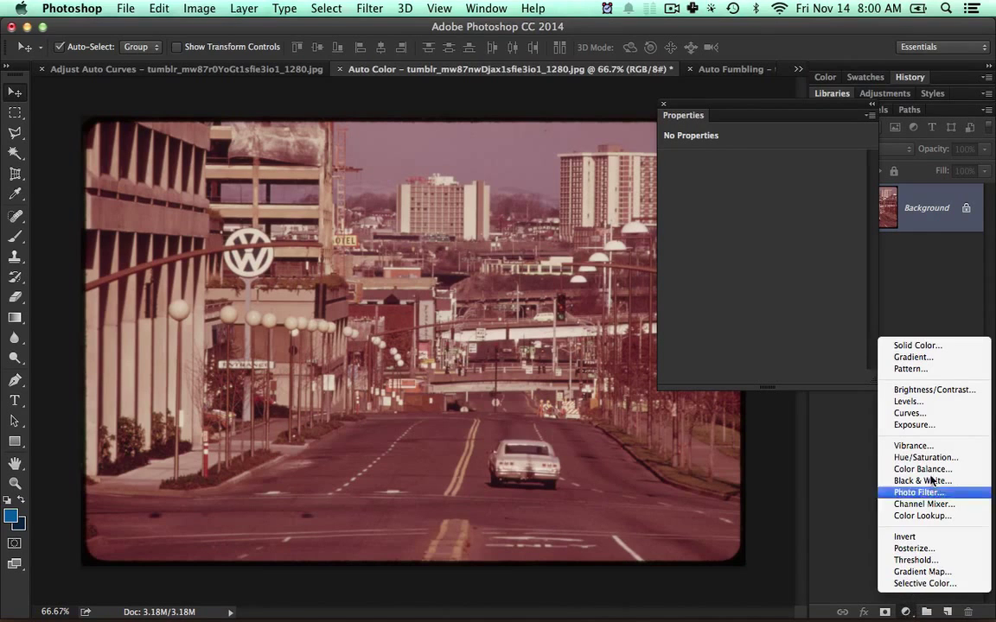
click(928, 415)
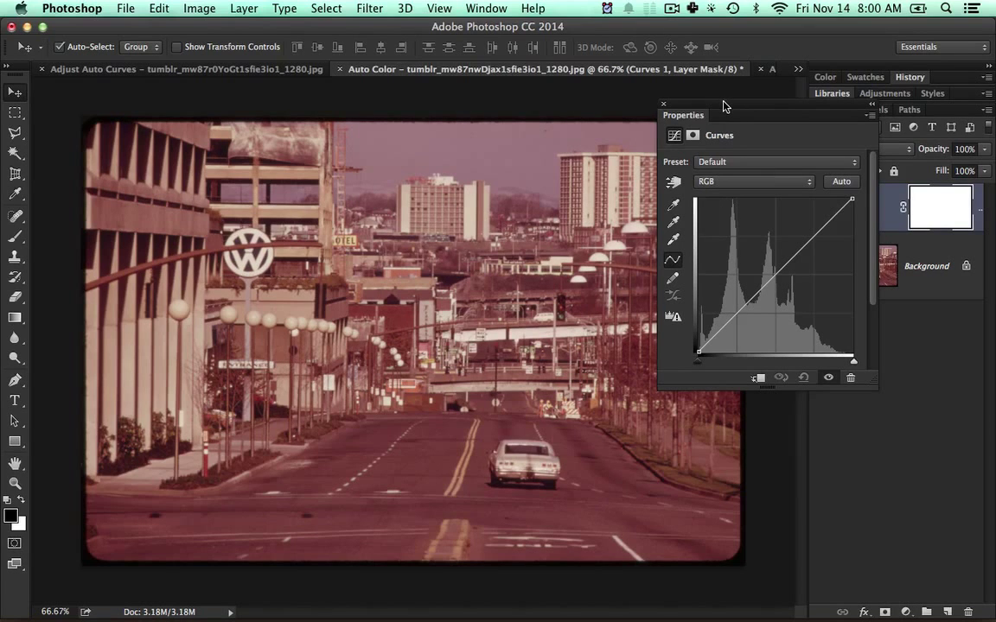
drag(723, 106, 780, 144)
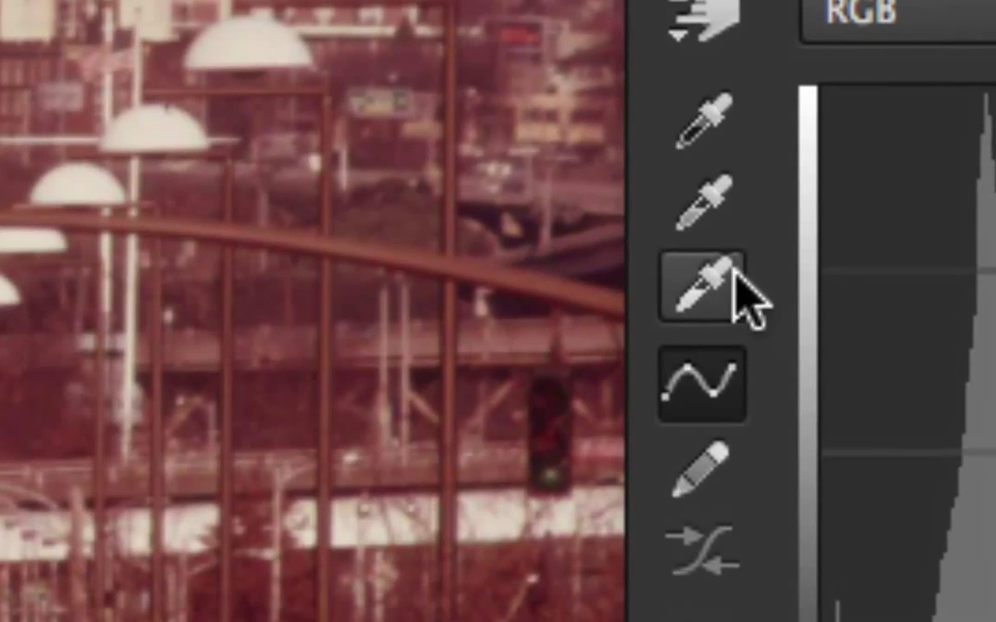
click(740, 294)
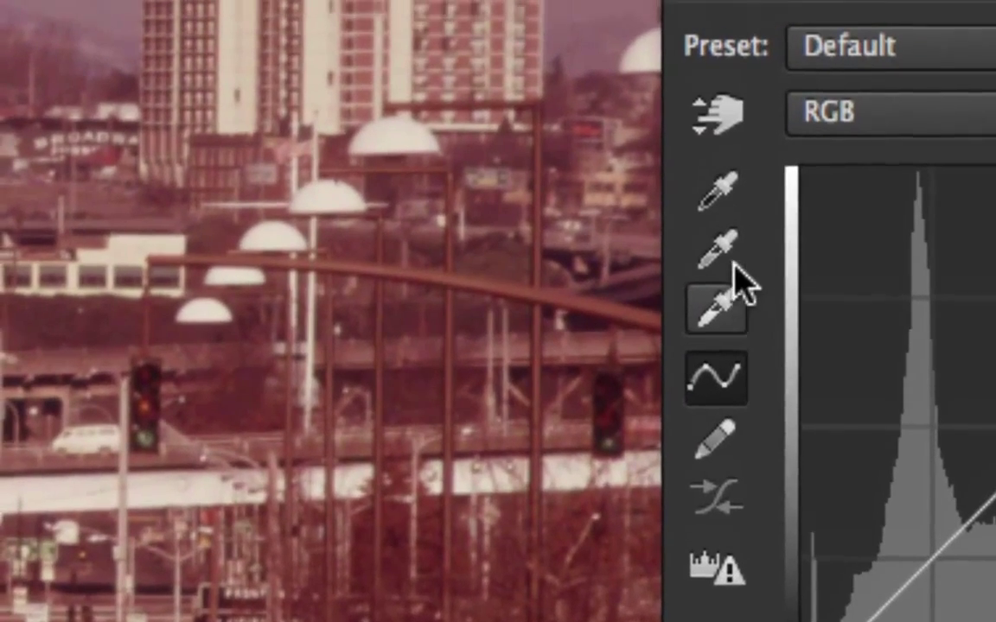
click(718, 173)
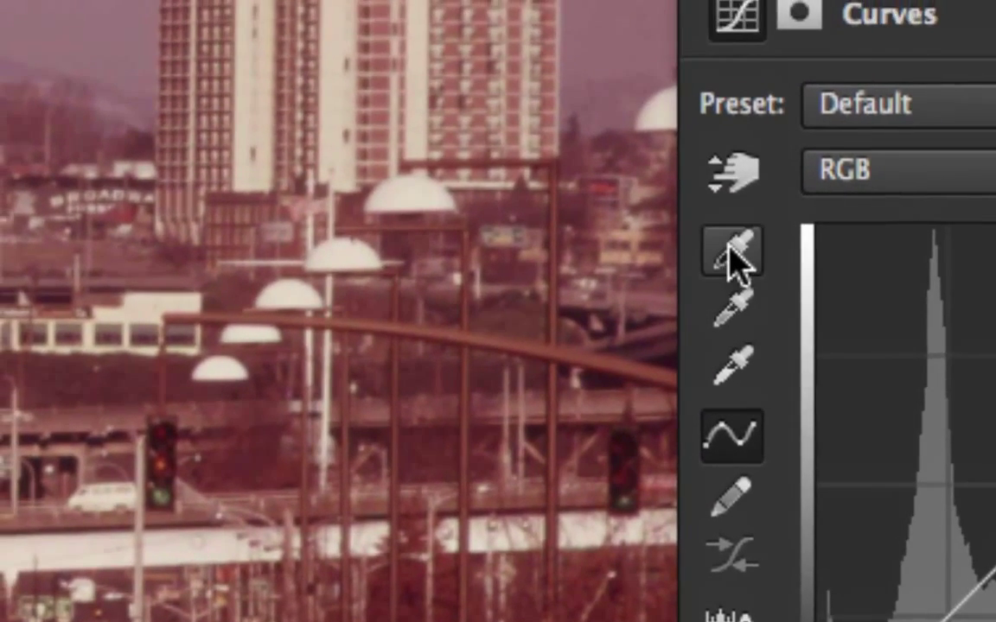
click(736, 311)
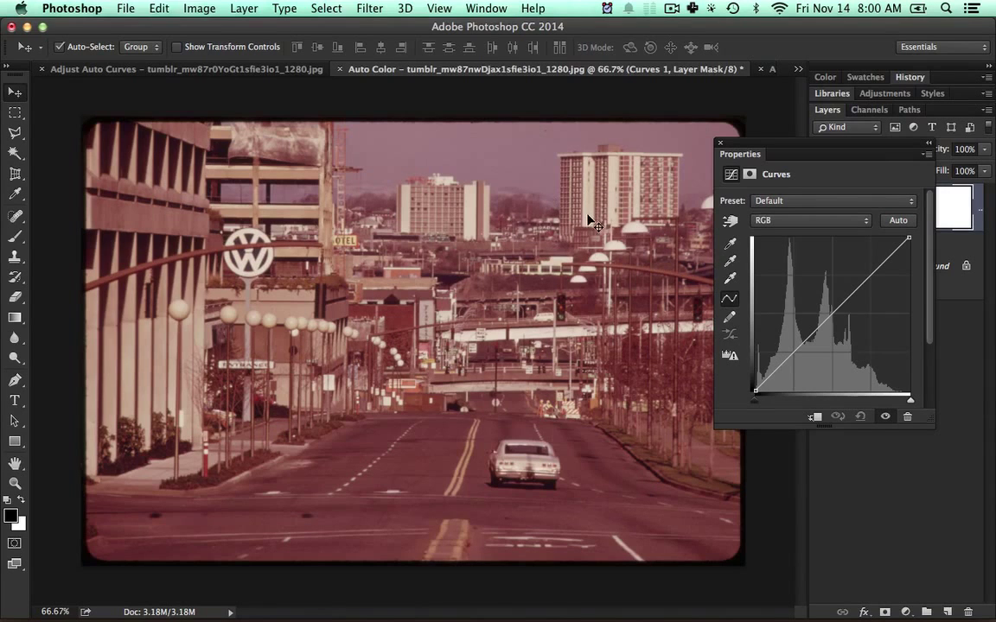
- Set the Curves white point by sampling the tall building's white wall, and resample it on the white VW sign
click(730, 280)
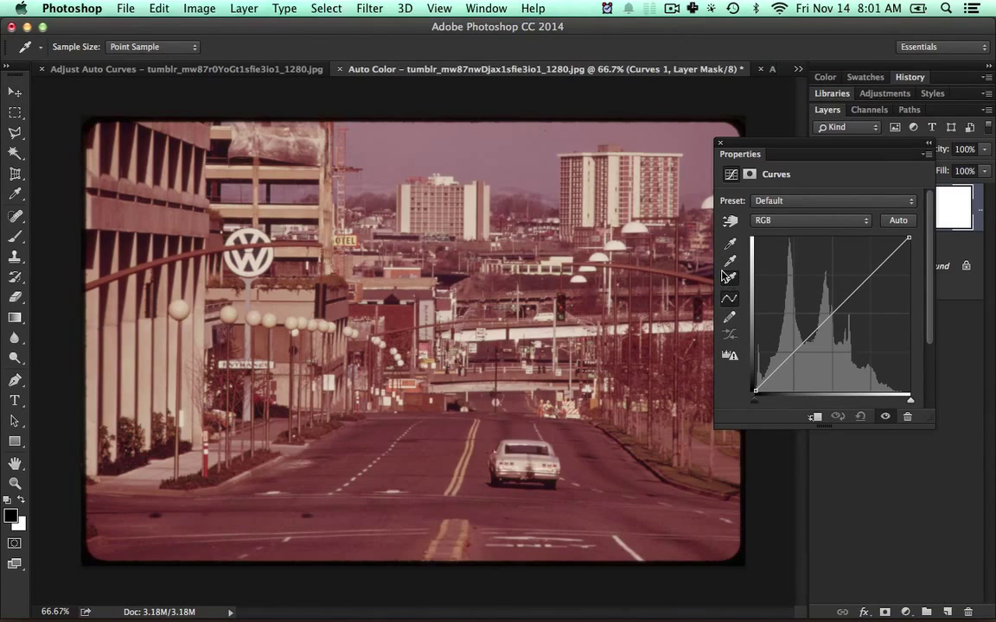
click(731, 281)
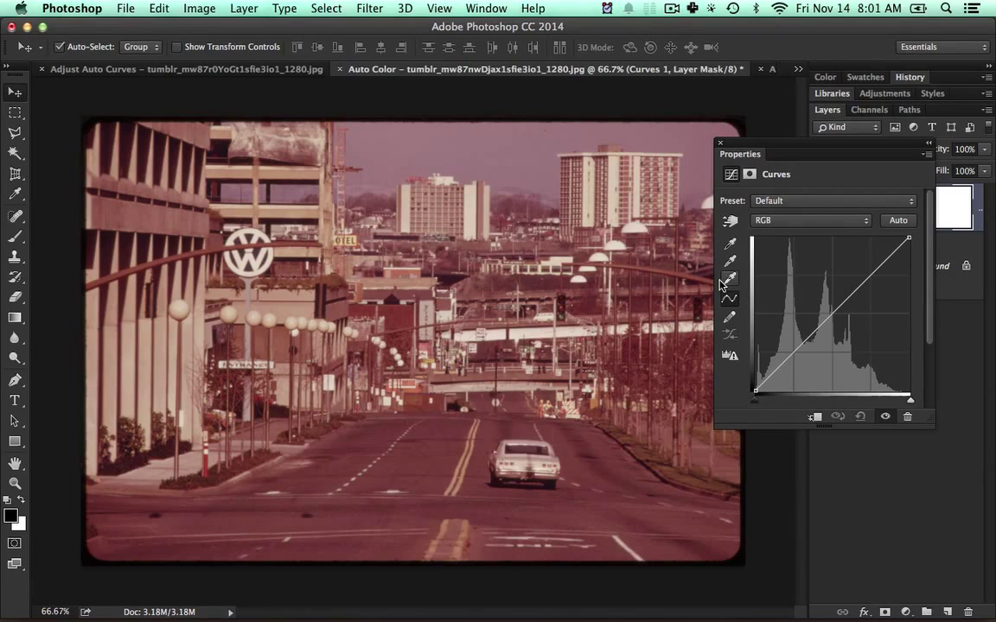
click(730, 279)
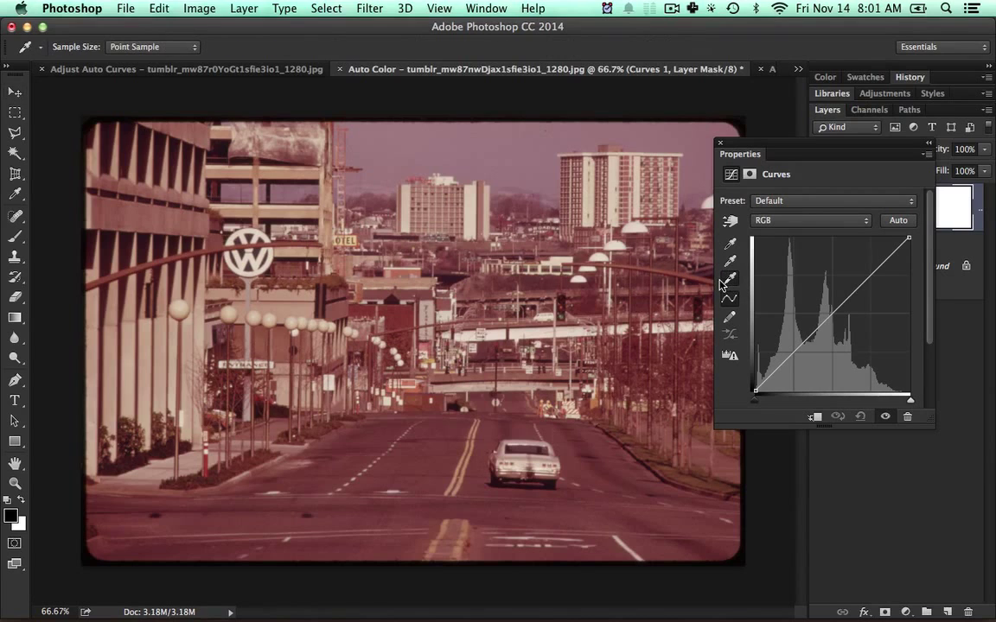
click(596, 193)
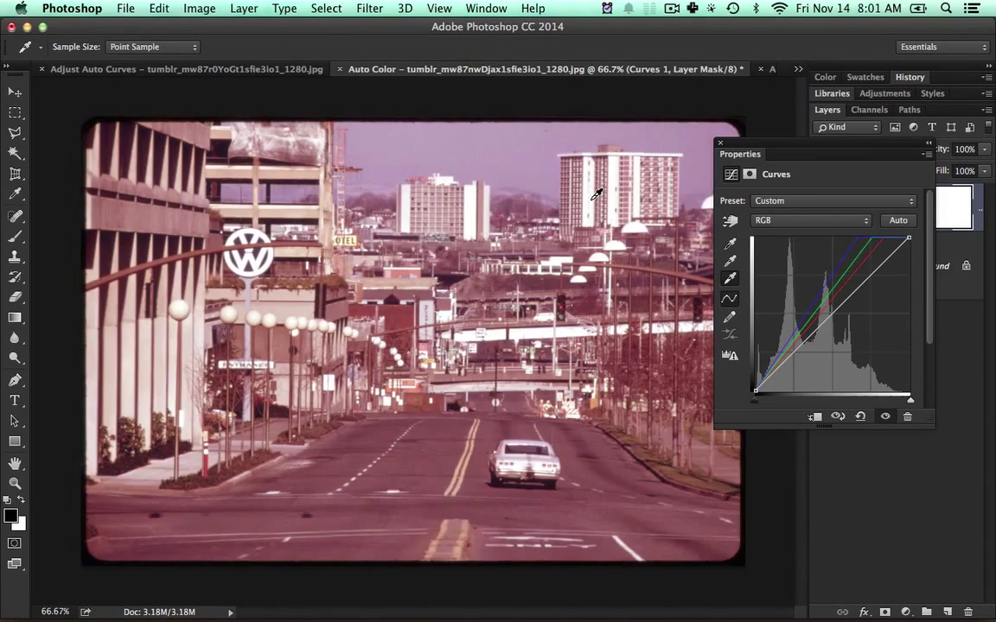
click(254, 253)
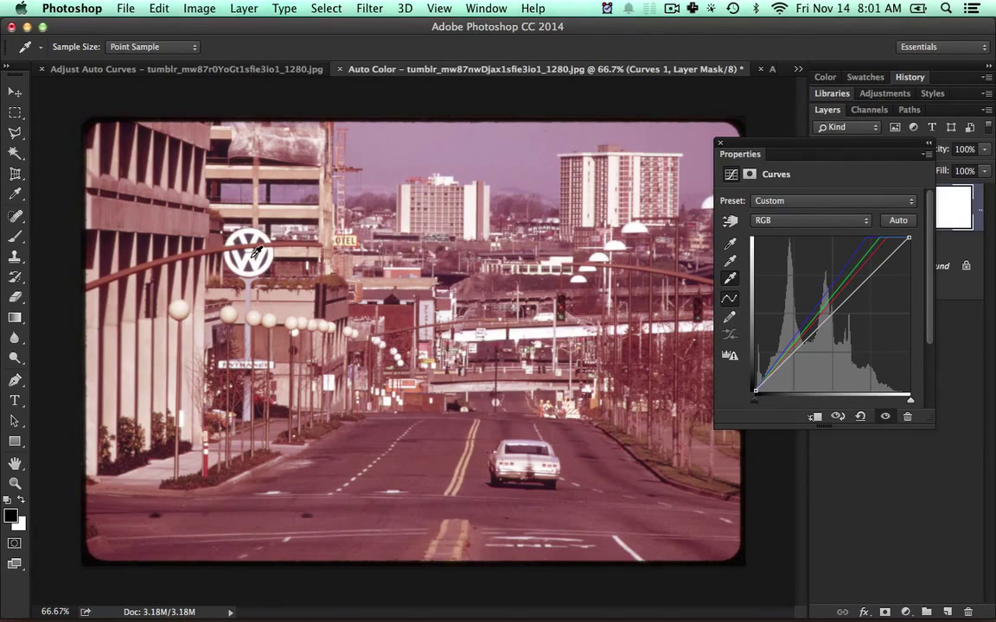
- Sample a dark mid-distance area as the black point, and a lamp globe and finally the concrete facade as the gray point
click(730, 248)
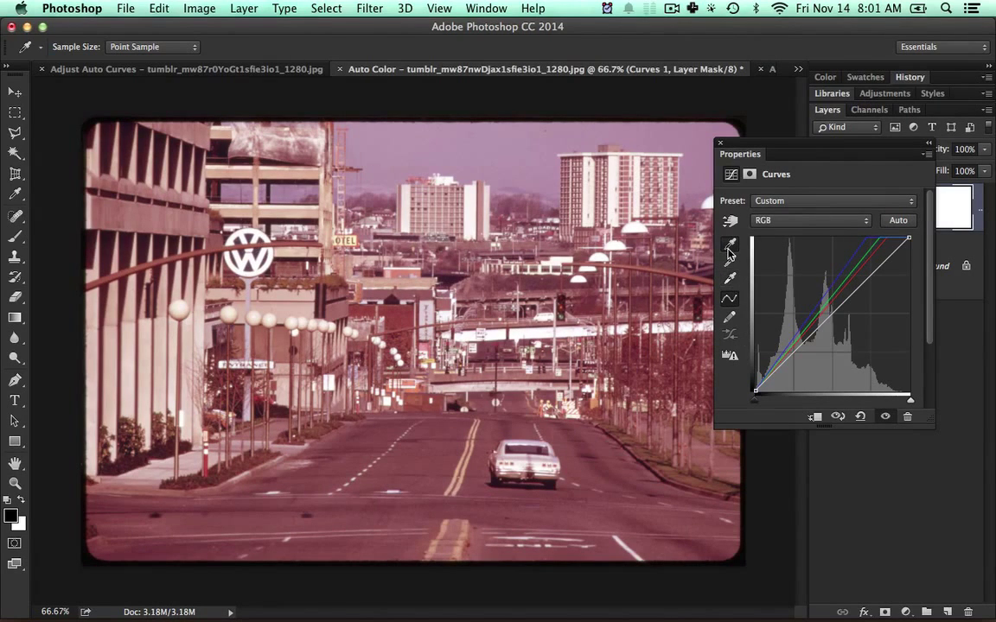
click(451, 278)
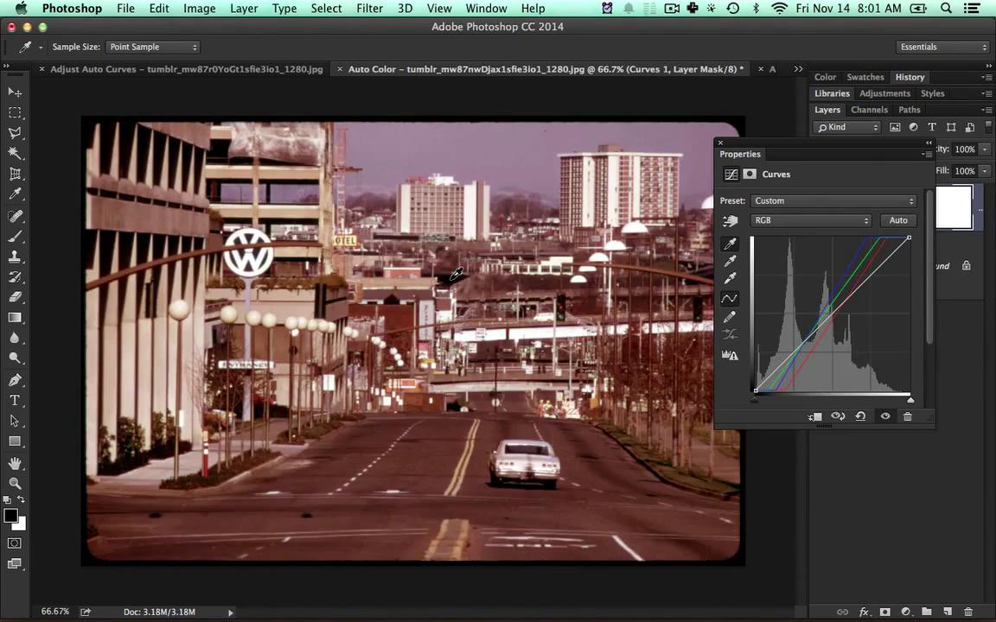
click(731, 262)
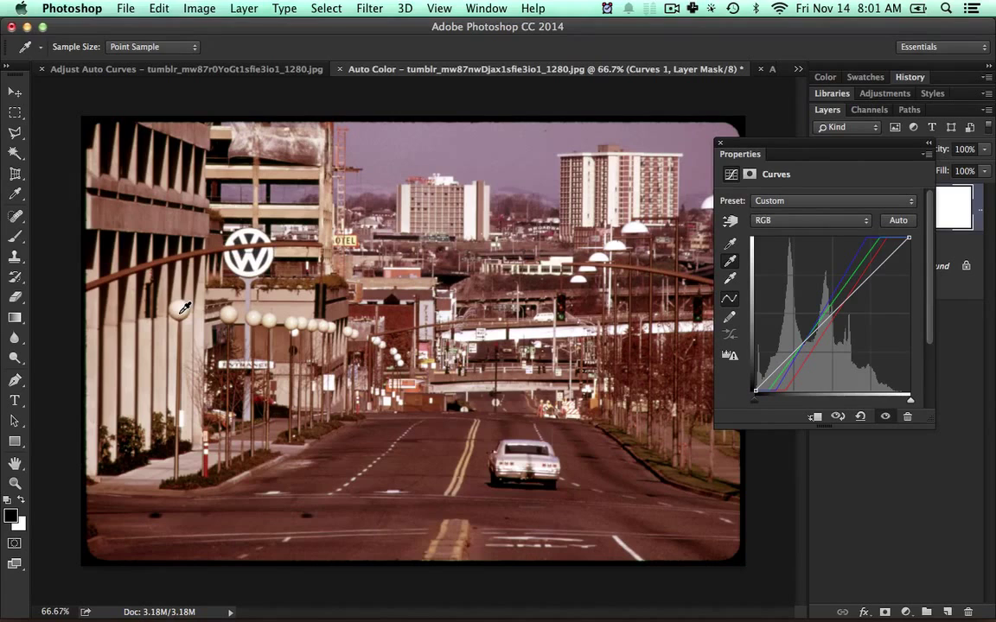
click(181, 311)
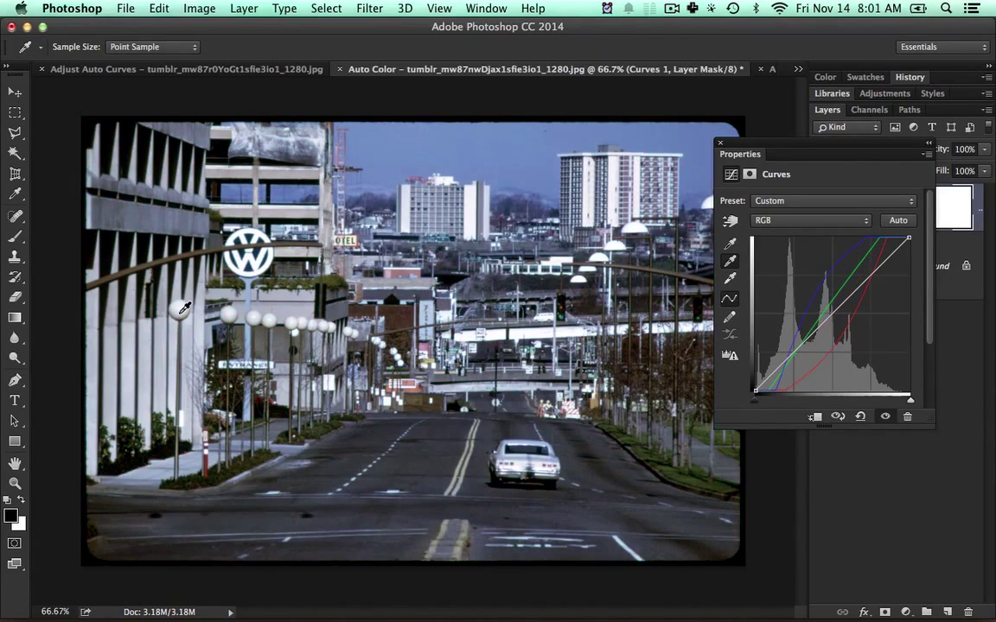
click(174, 198)
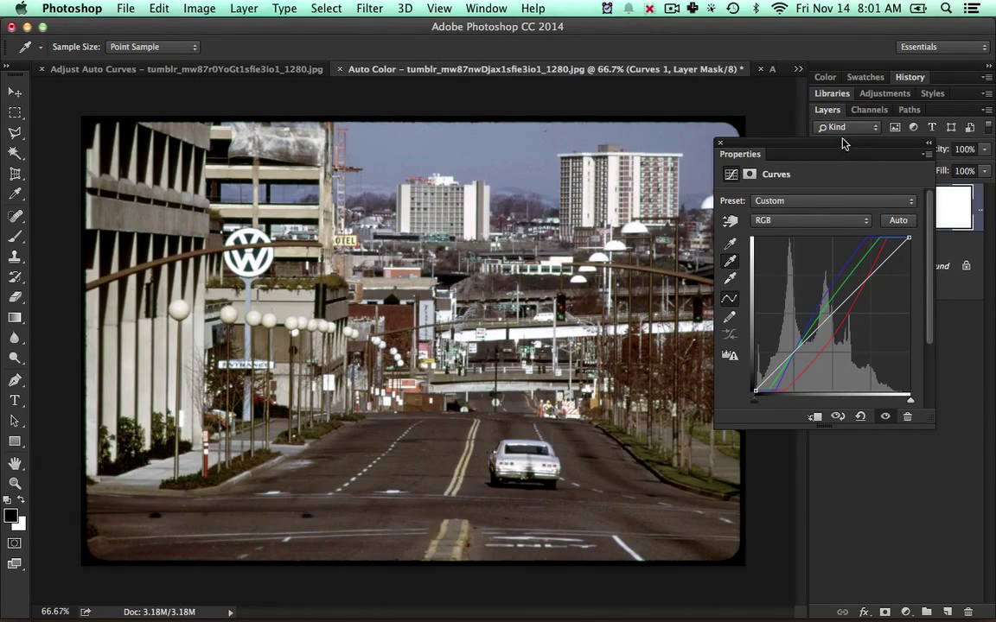
- Toggle the Curves layer's visibility off and on to compare the photo before and after correction
drag(844, 143, 823, 332)
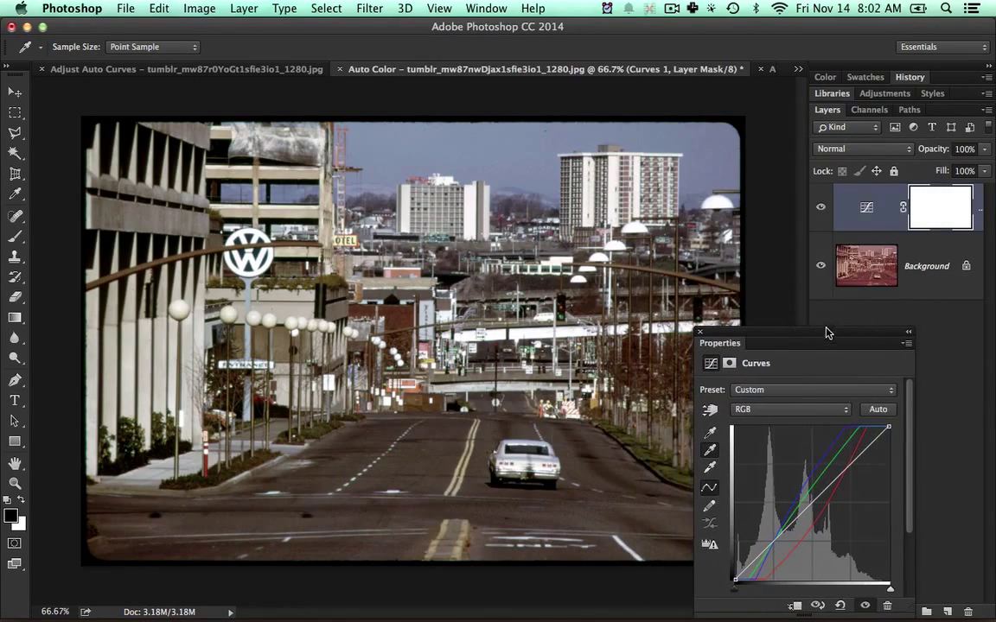
click(821, 208)
click(821, 208)
click(821, 209)
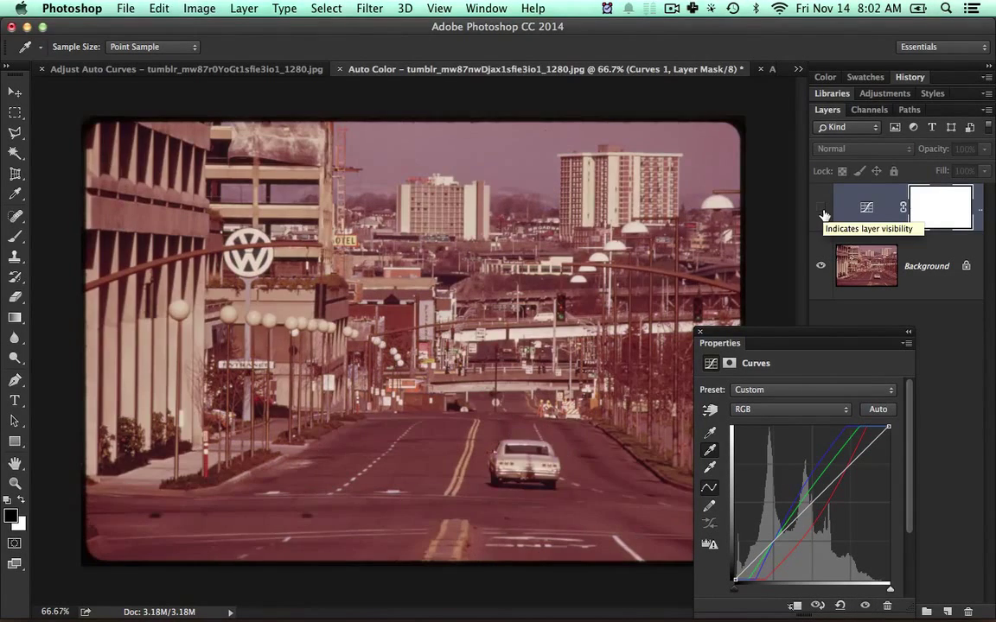
click(821, 208)
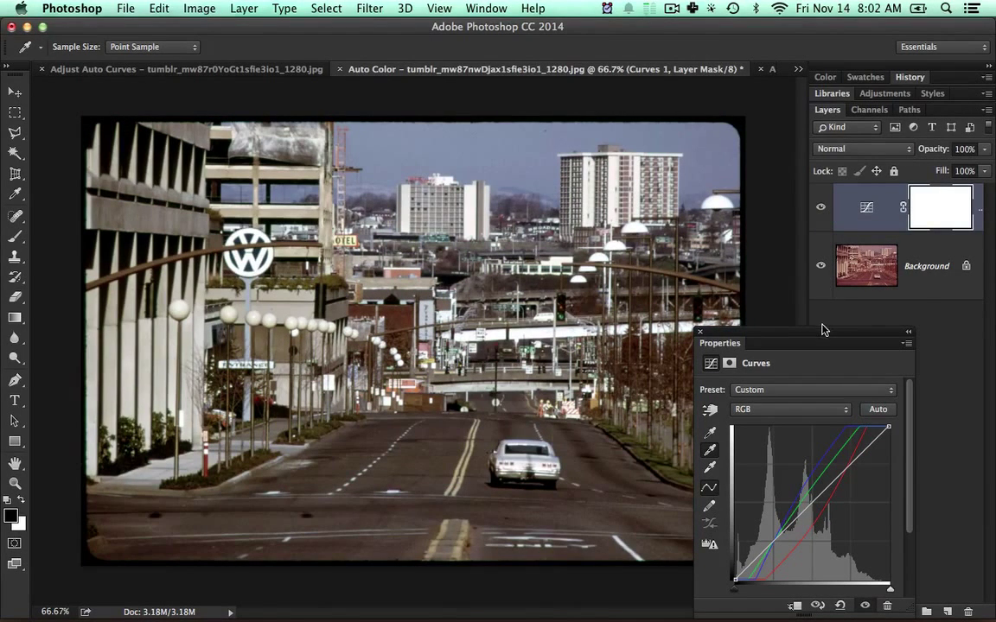
drag(822, 329, 832, 244)
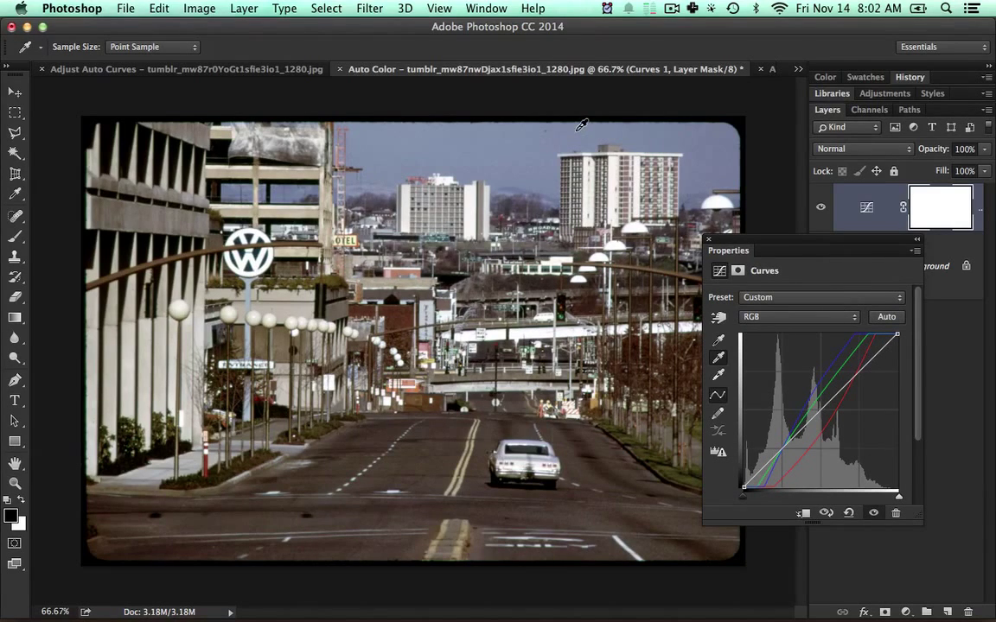
- Try adding points to the middle of the RGB curve and remove each one by pulling it off the graph
click(828, 394)
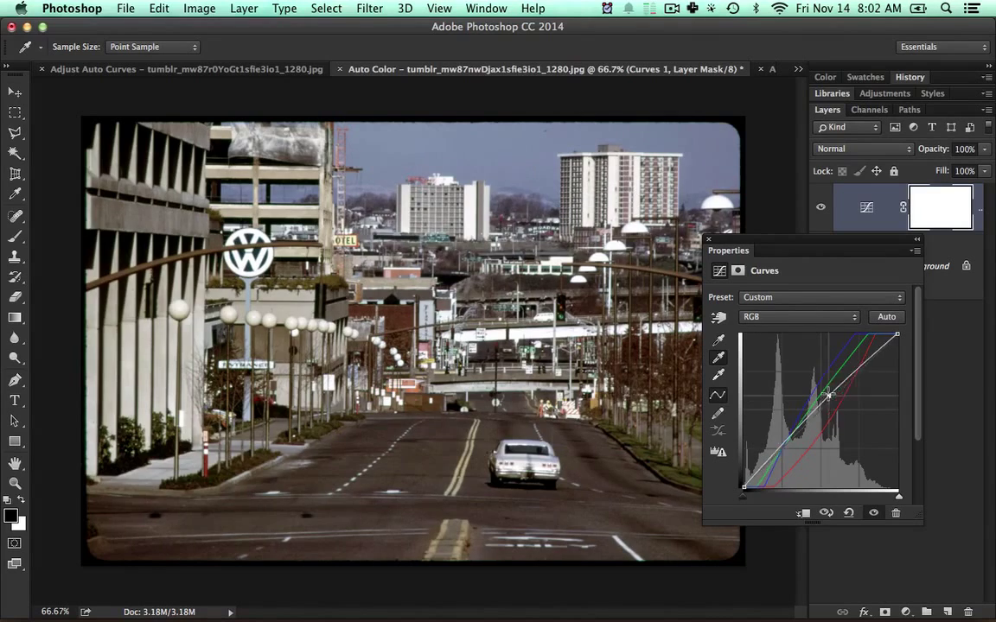
drag(828, 394, 516, 526)
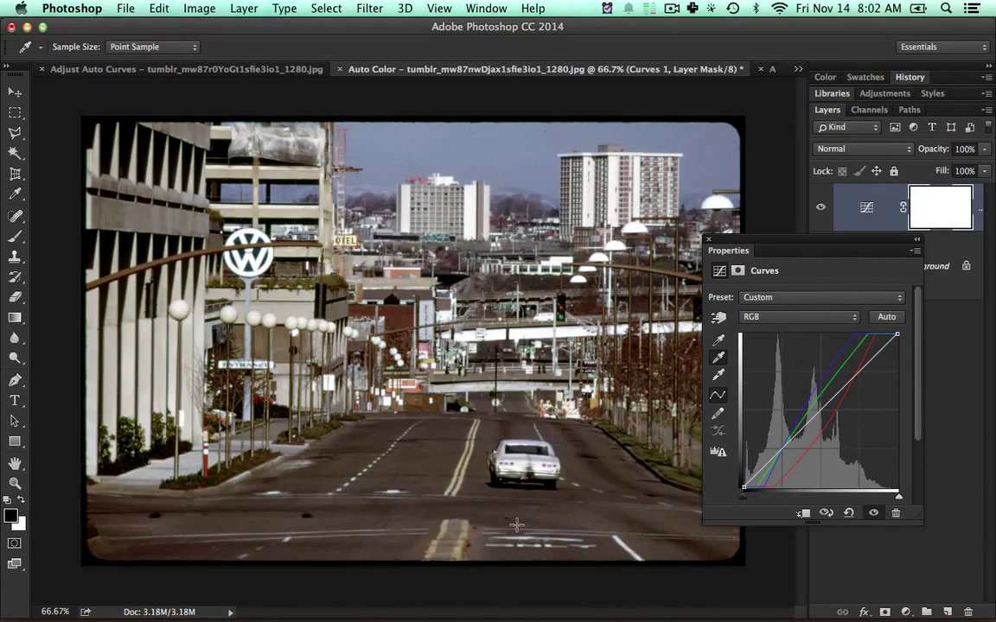
key(ctrl)
drag(842, 390, 754, 311)
drag(824, 408, 531, 510)
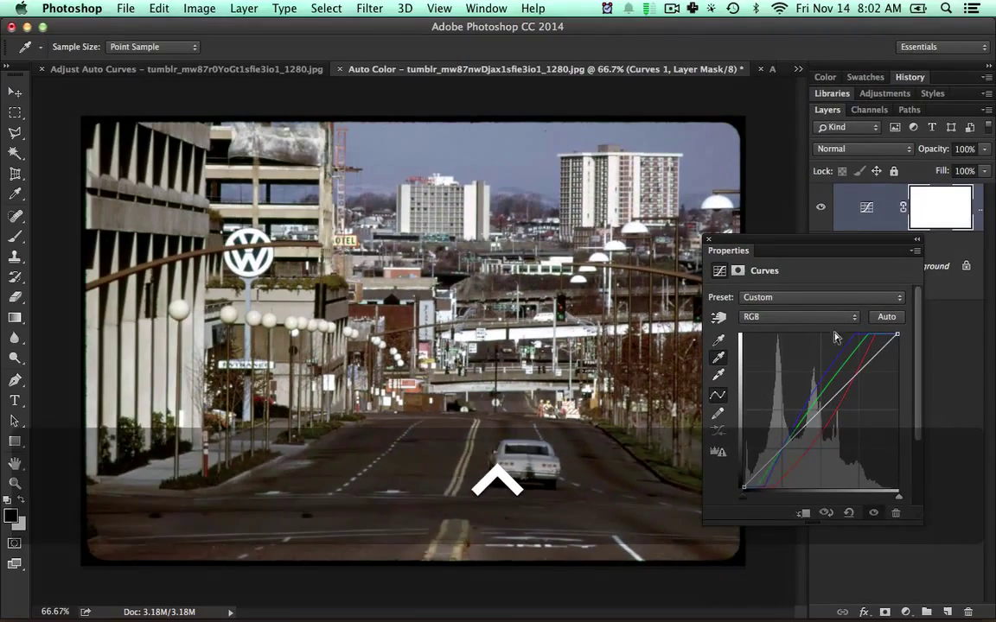
- Try bending the RGB curve into a steep wave with several points, and remove all of them from the graph
drag(811, 239, 737, 211)
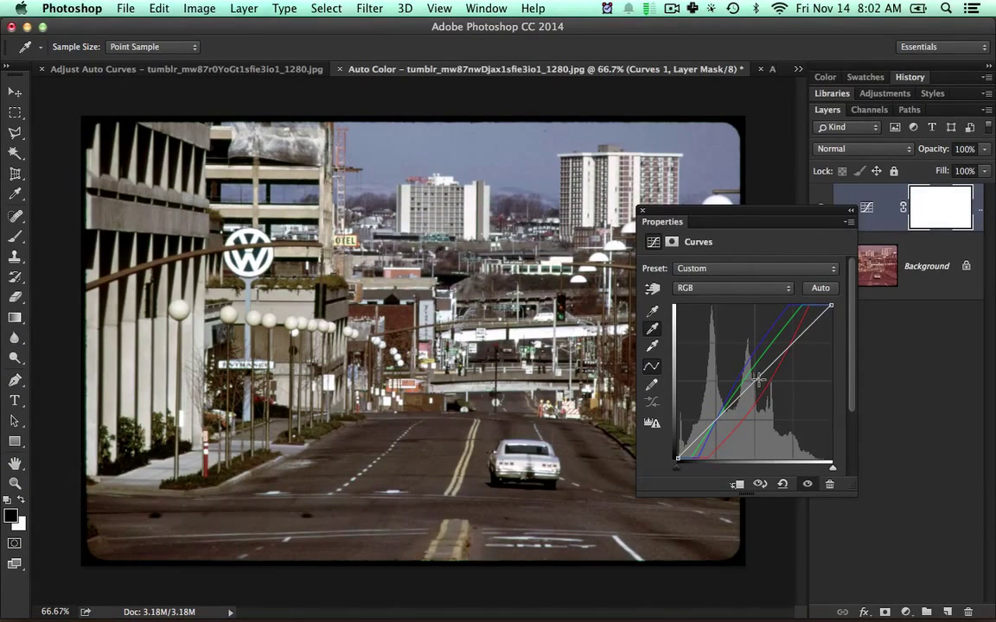
drag(758, 380, 707, 454)
drag(734, 420, 734, 377)
drag(767, 333, 801, 324)
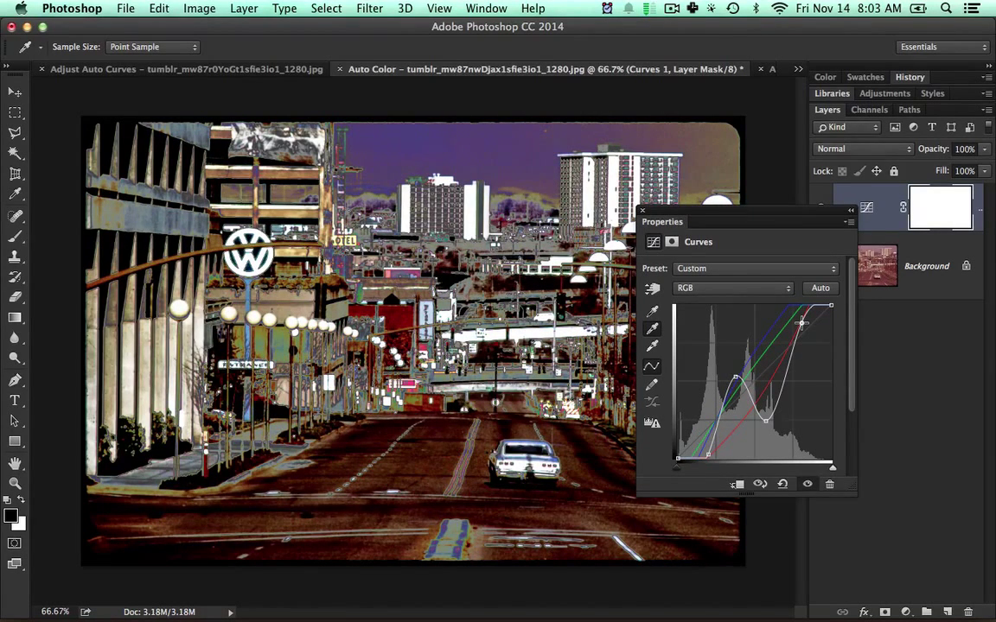
drag(801, 324, 505, 380)
drag(765, 422, 641, 424)
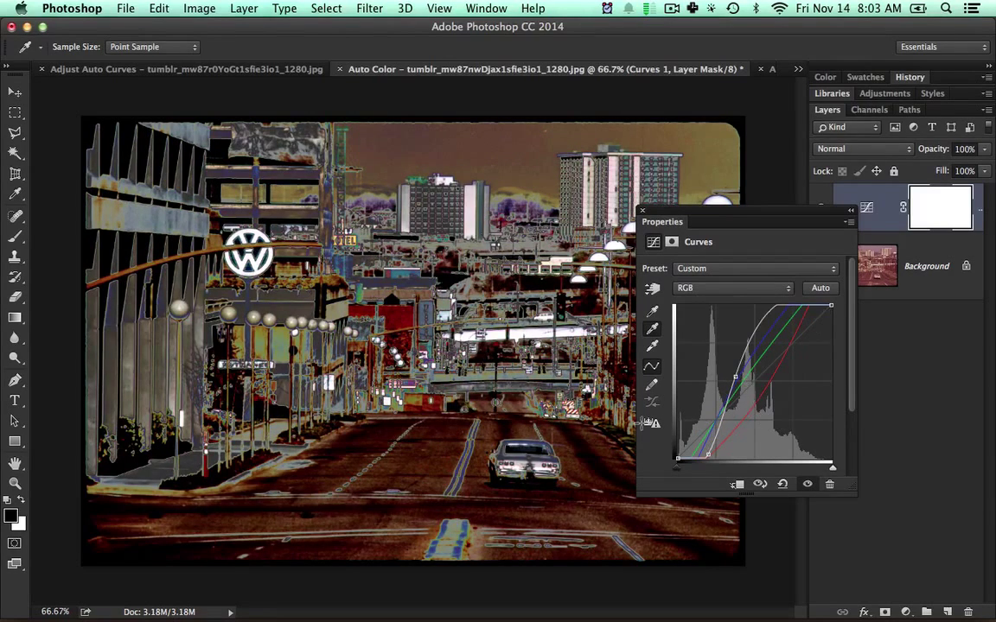
drag(735, 377, 638, 406)
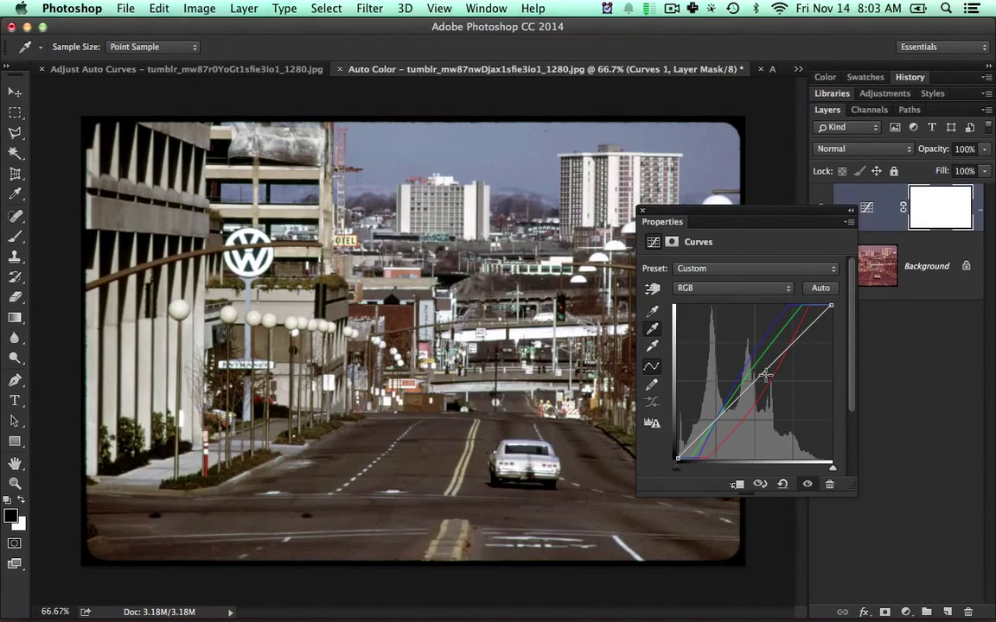
- Brighten the midtones by adding a point just above the middle of the RGB curve and raising it slightly
drag(766, 375, 763, 364)
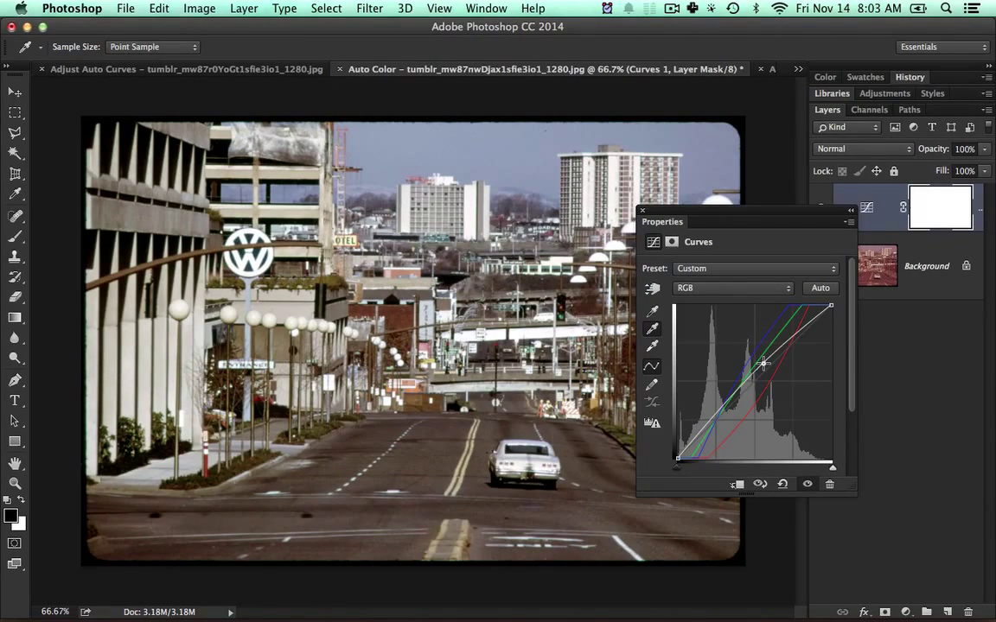
drag(725, 221, 775, 232)
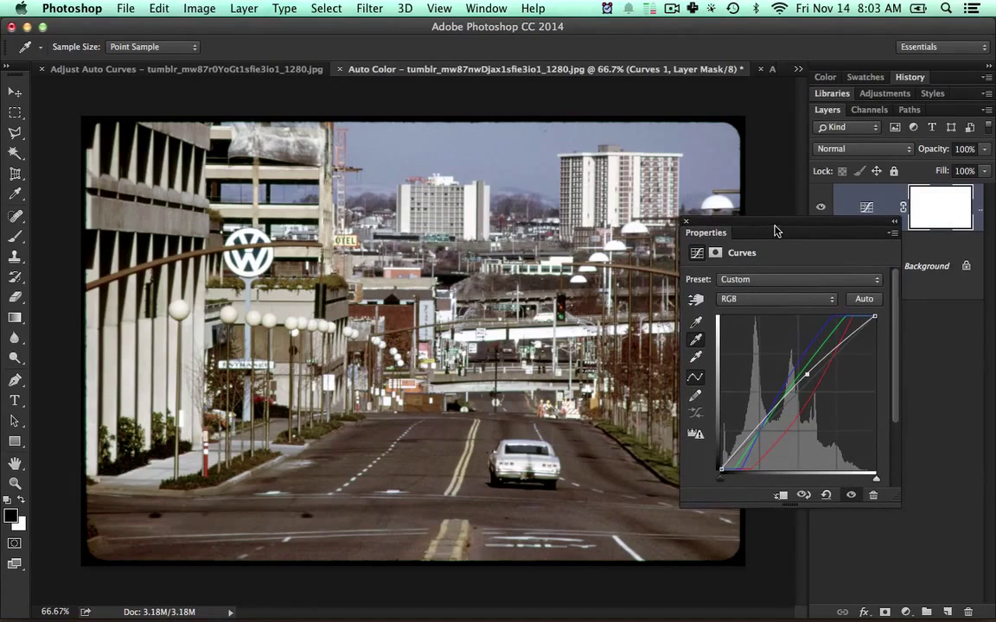
- Switch to the open "Auto Fumbling" document with the country road photo
key(super)
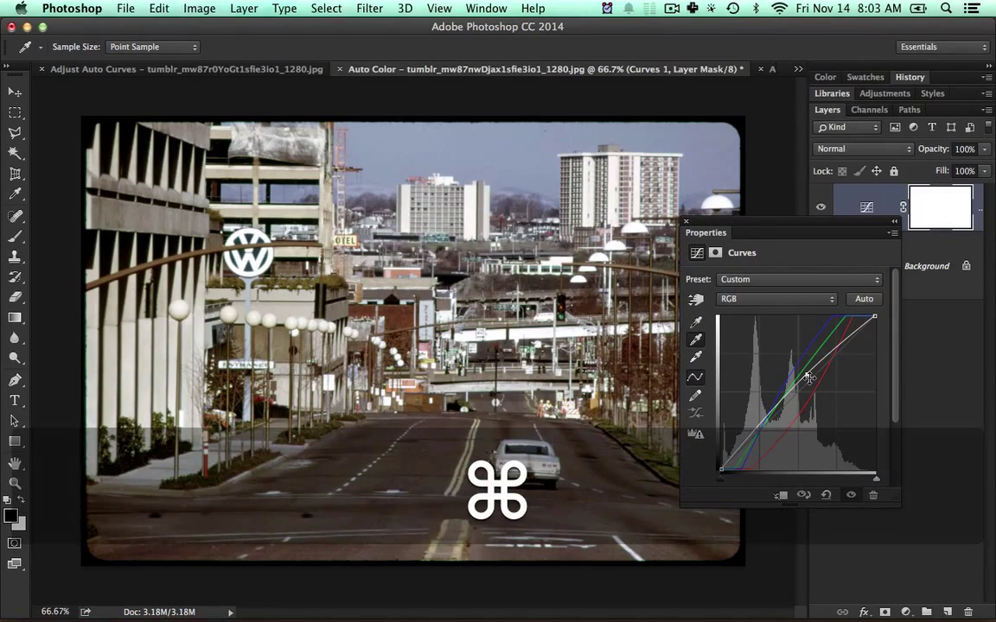
key(super+grave)
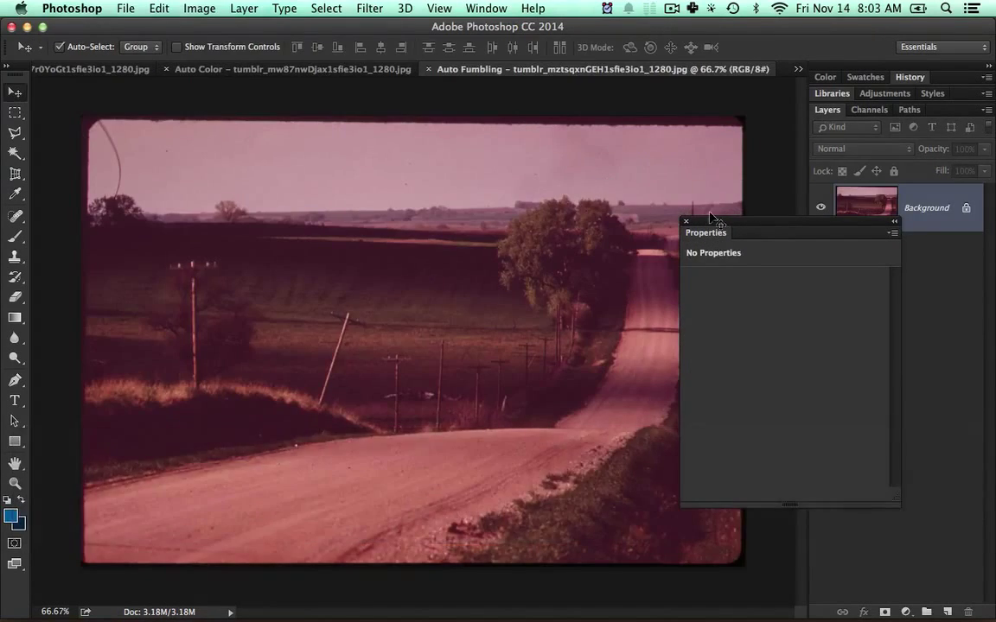